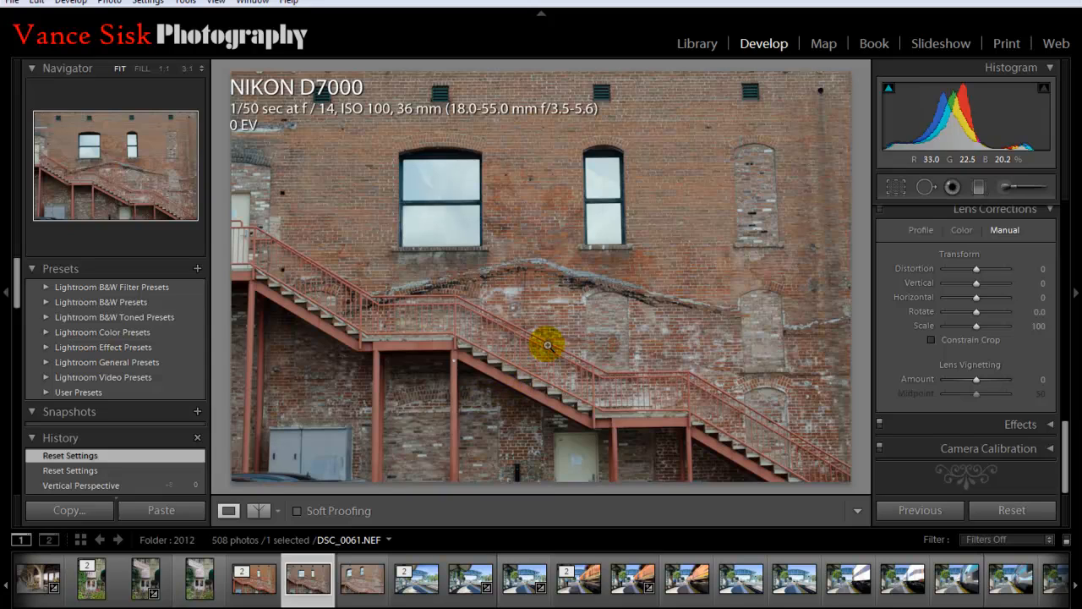
# Hide the navigator and presets panel group and the filmstrip to enlarge the photo.
pyautogui.click(5, 296)
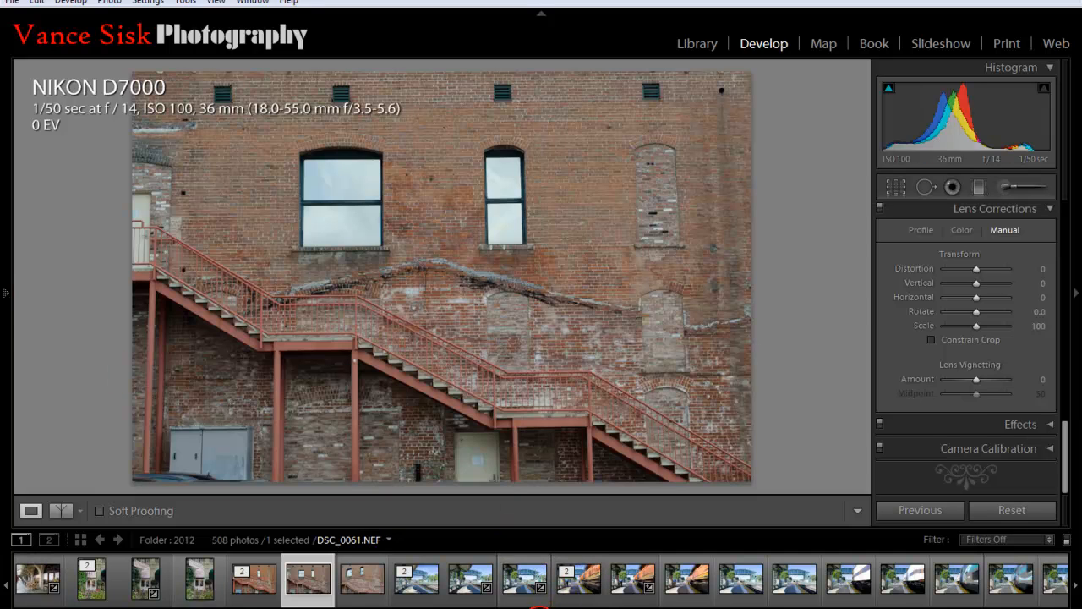
pyautogui.click(541, 606)
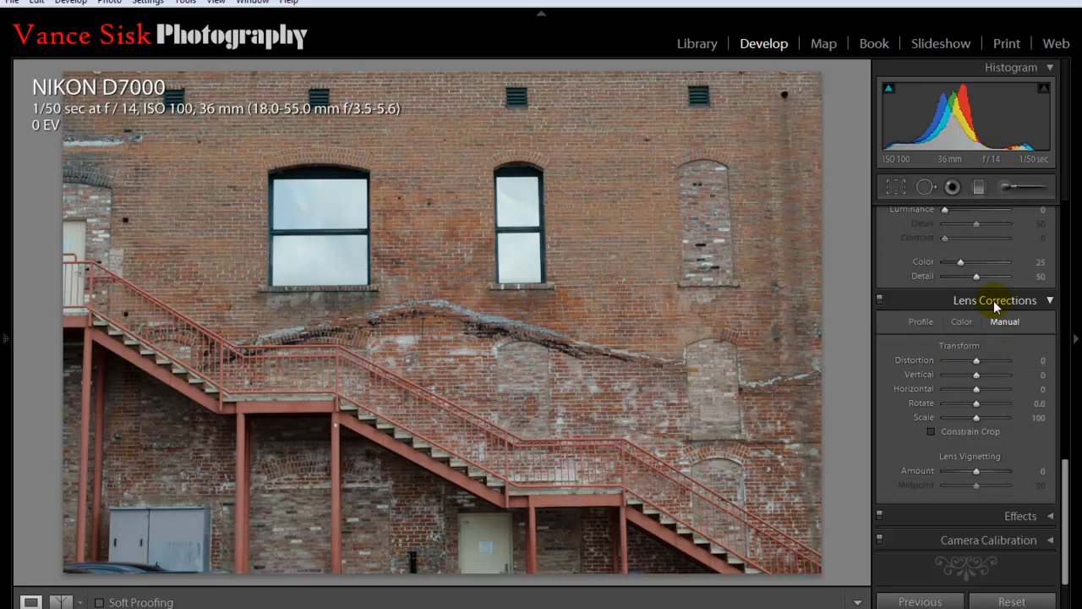
# Try the automatic lens profile corrections on the photo and switch them off again.
pyautogui.click(922, 324)
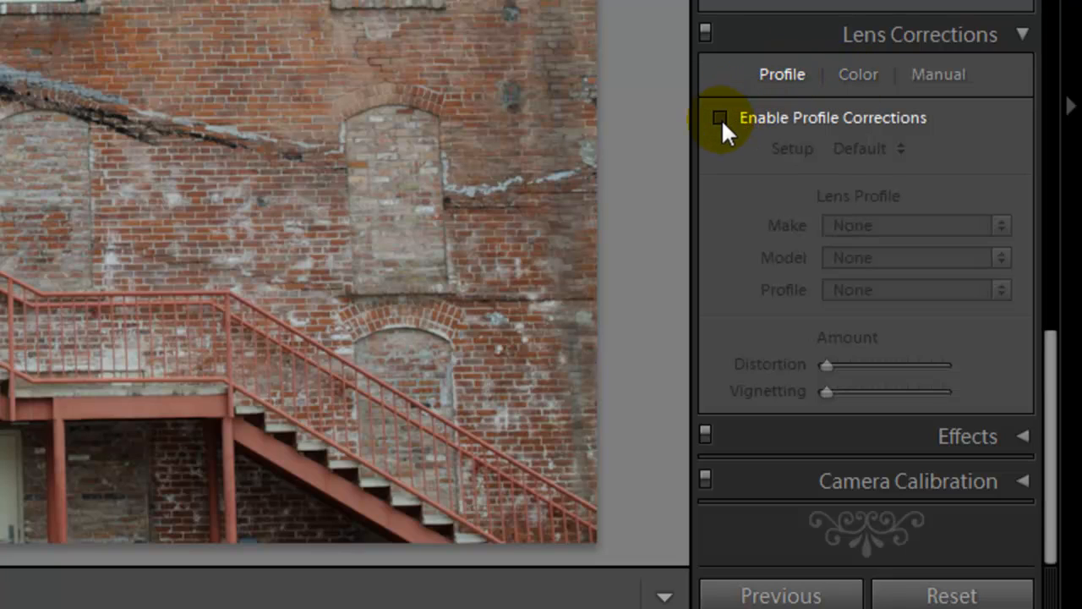
pyautogui.click(721, 117)
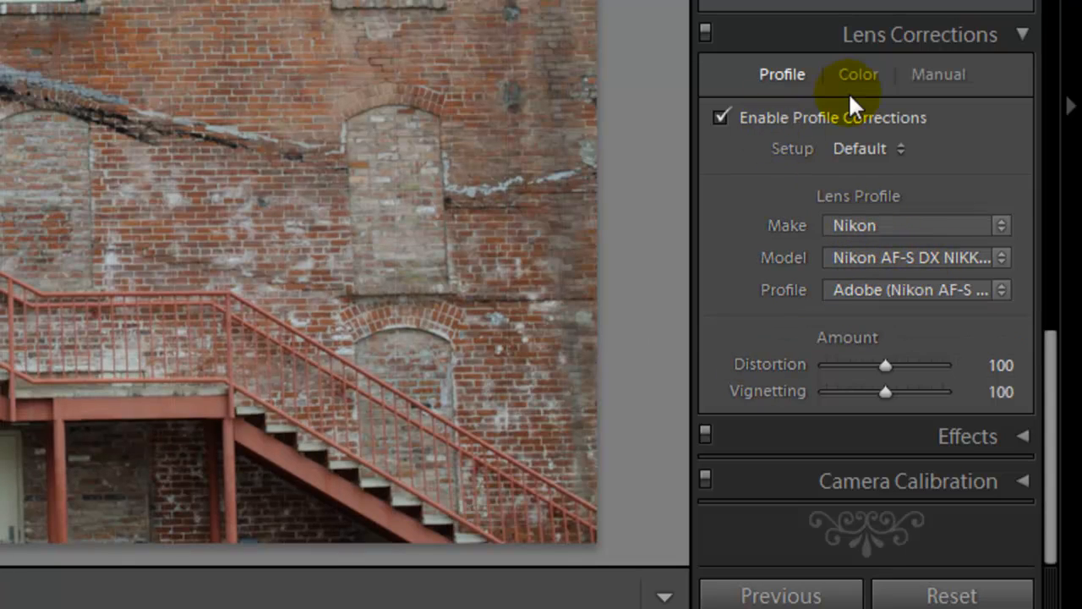
pyautogui.click(721, 117)
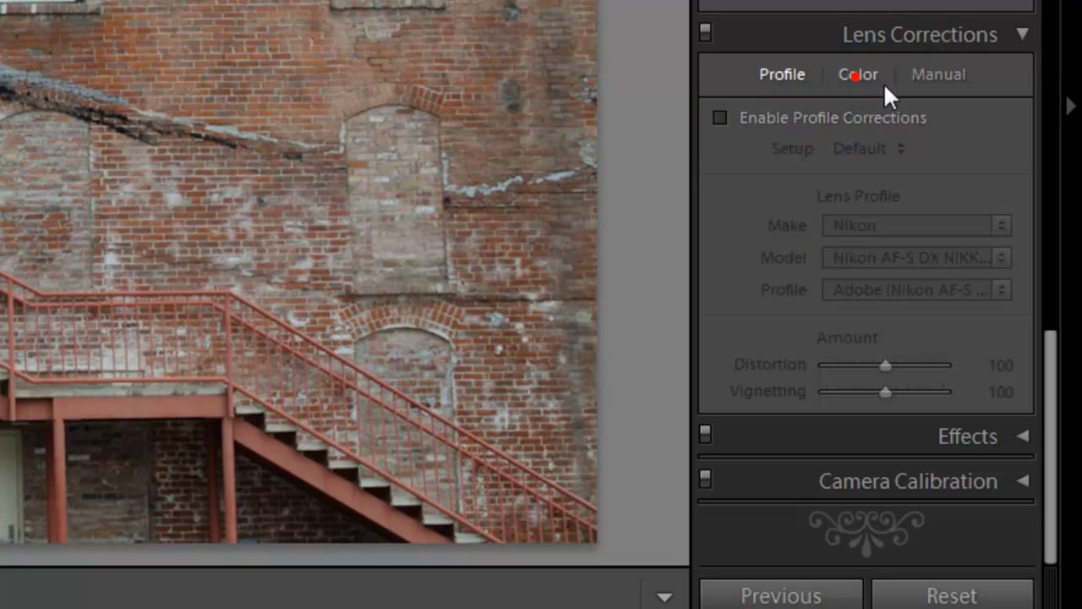
# Set the Vertical perspective transform to -8 in the manual lens corrections.
pyautogui.click(938, 76)
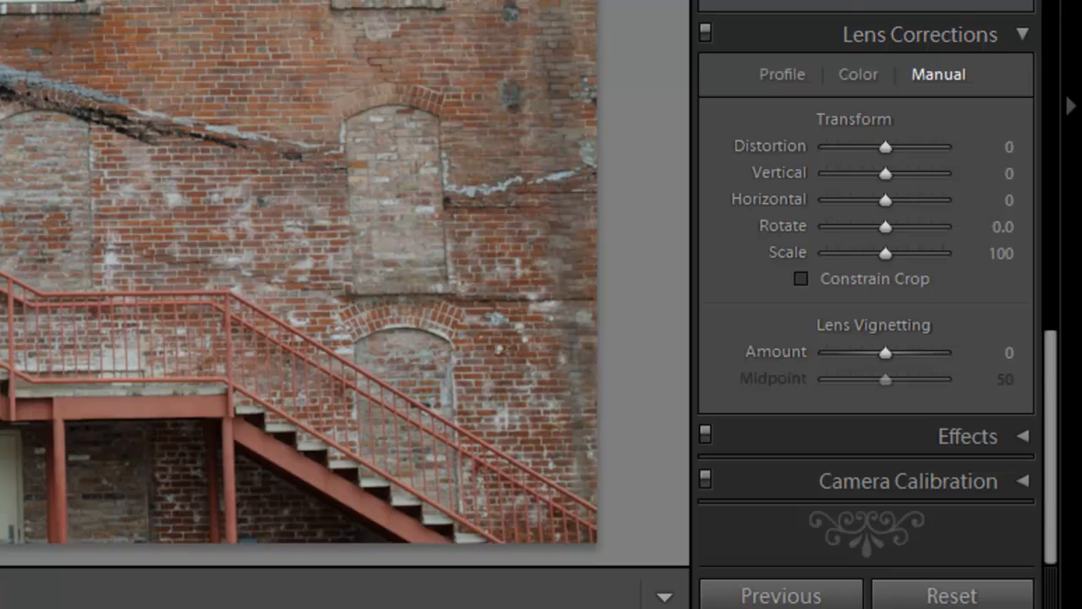
pyautogui.click(885, 146)
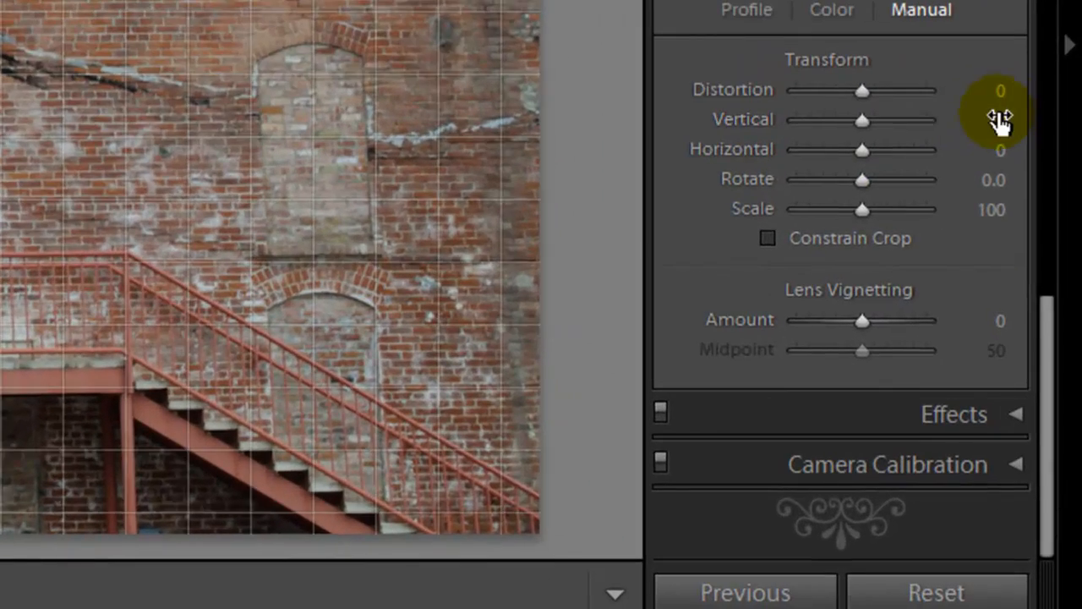
pyautogui.click(1000, 137)
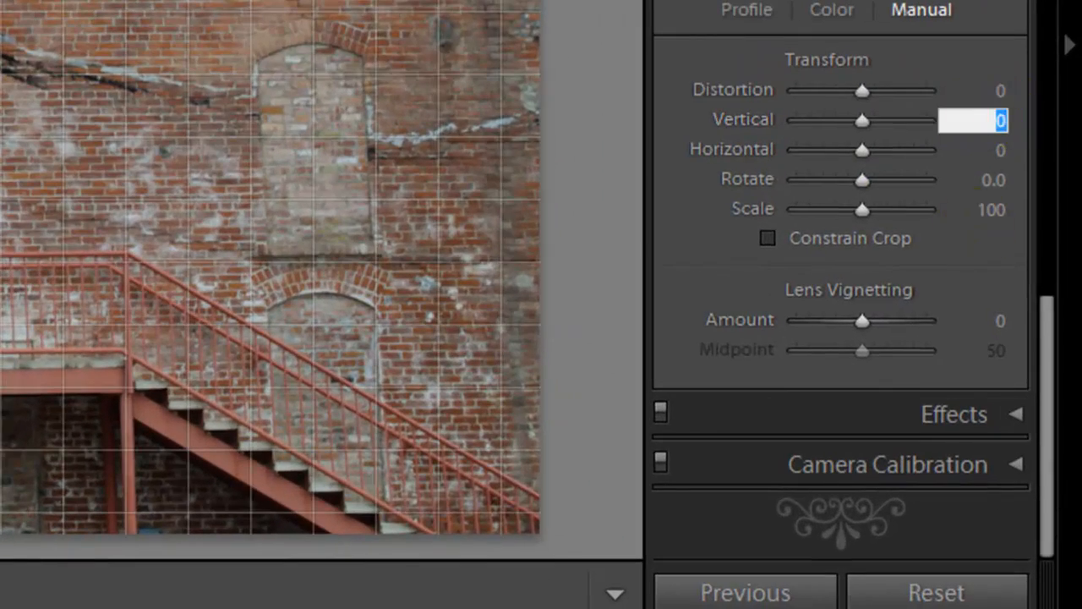
pyautogui.write('-10')
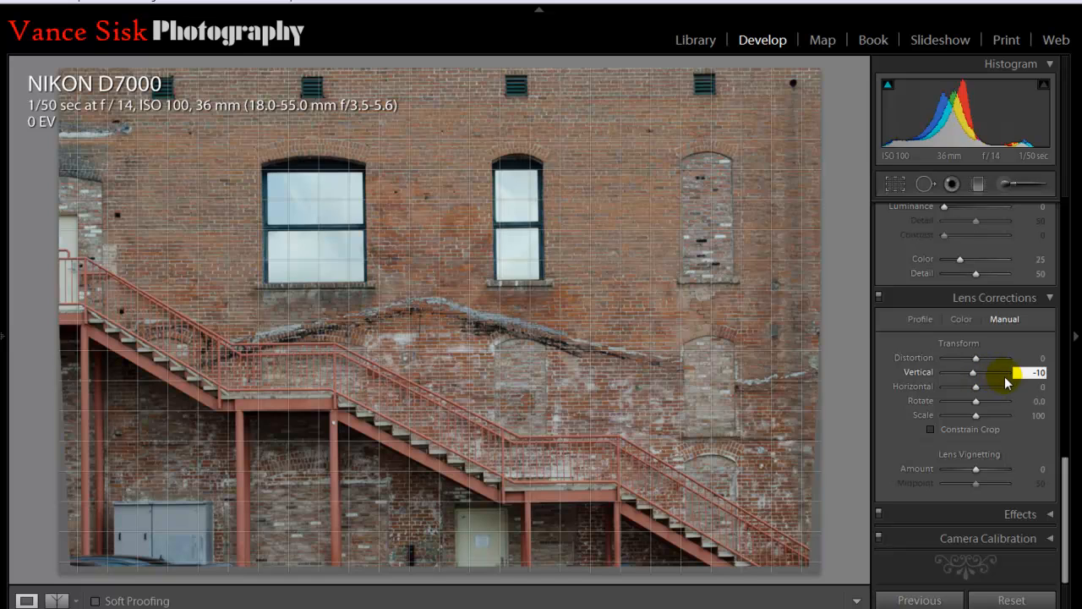
pyautogui.click(1036, 373)
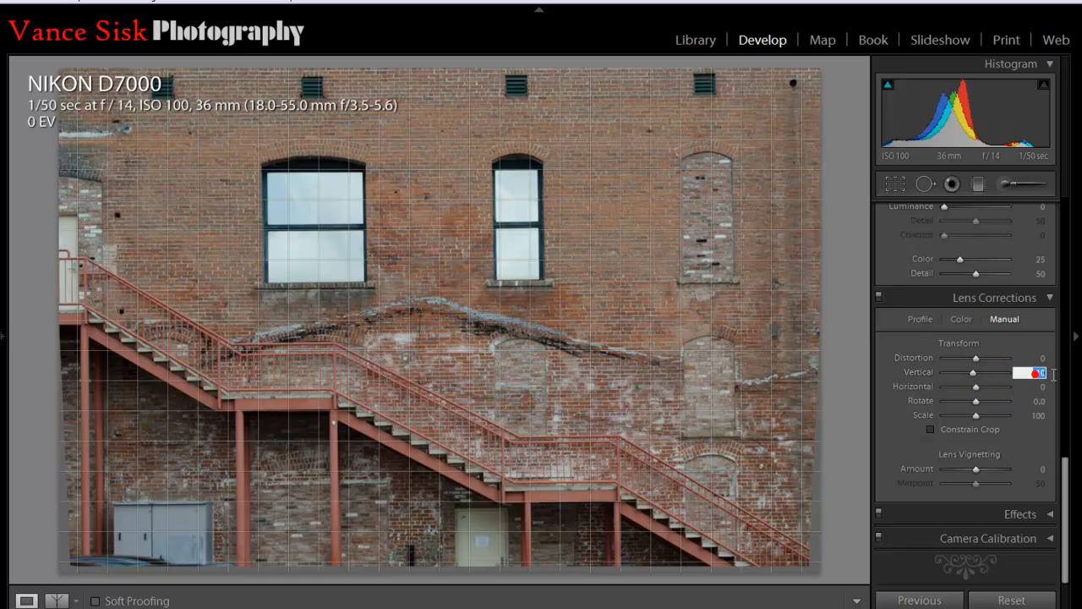
pyautogui.write('-4')
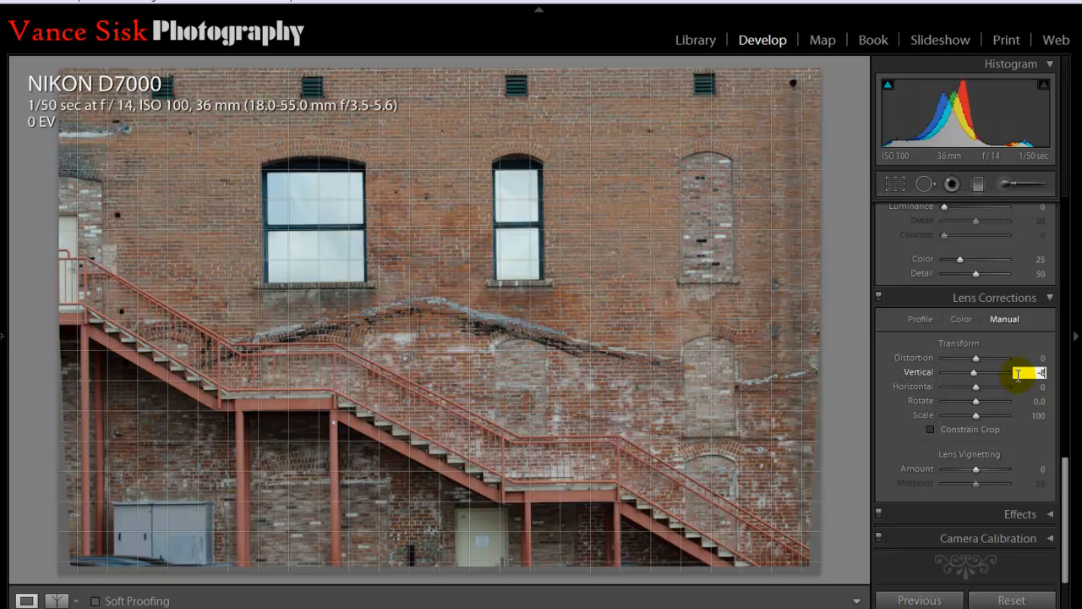
pyautogui.press('Return')
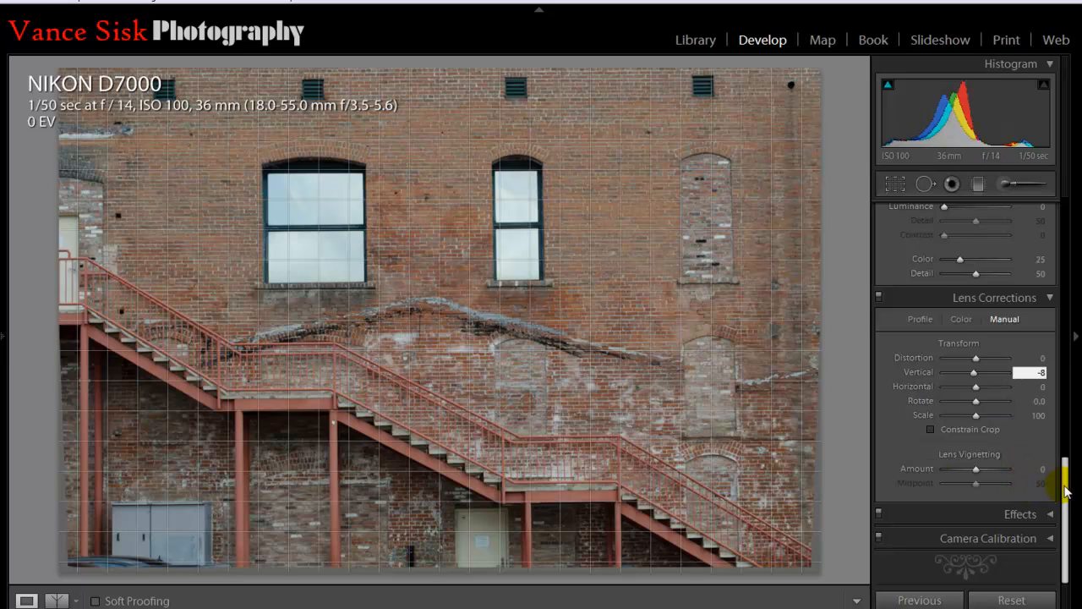
# Crop away the bottom strip of the photo containing the ground-level cabinet and door, and apply the crop.
pyautogui.moveTo(1065, 490); pyautogui.dragTo(1056, 212)
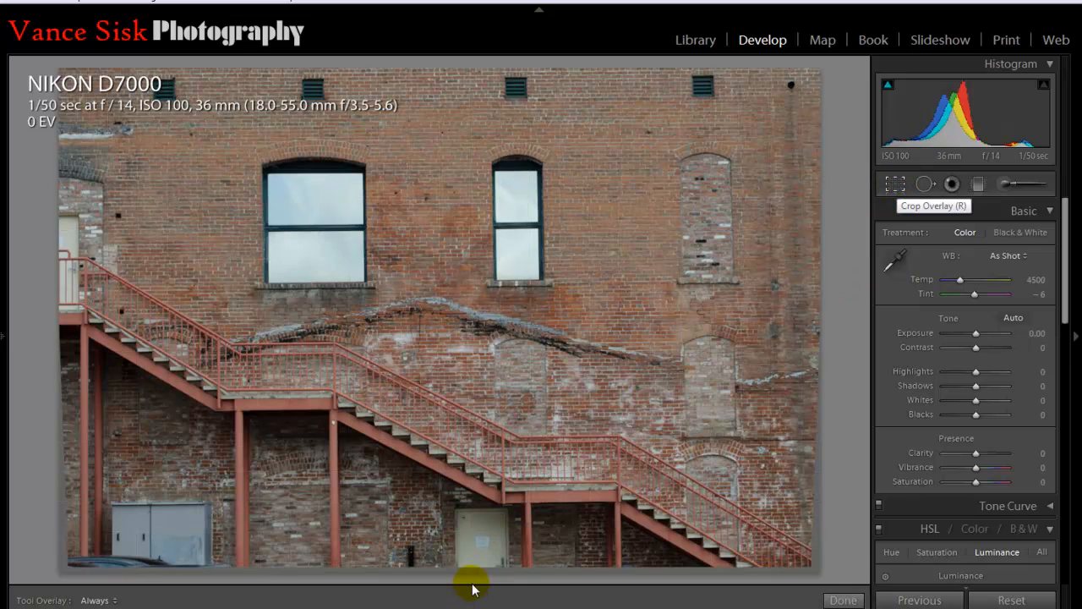
pyautogui.press('r')
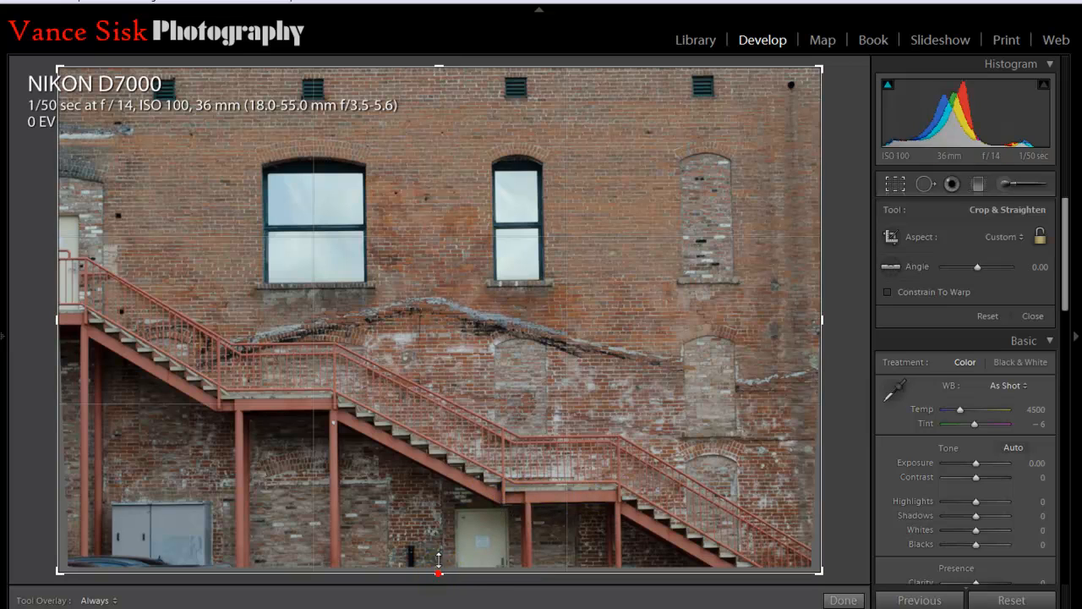
pyautogui.moveTo(438, 572); pyautogui.dragTo(440, 534)
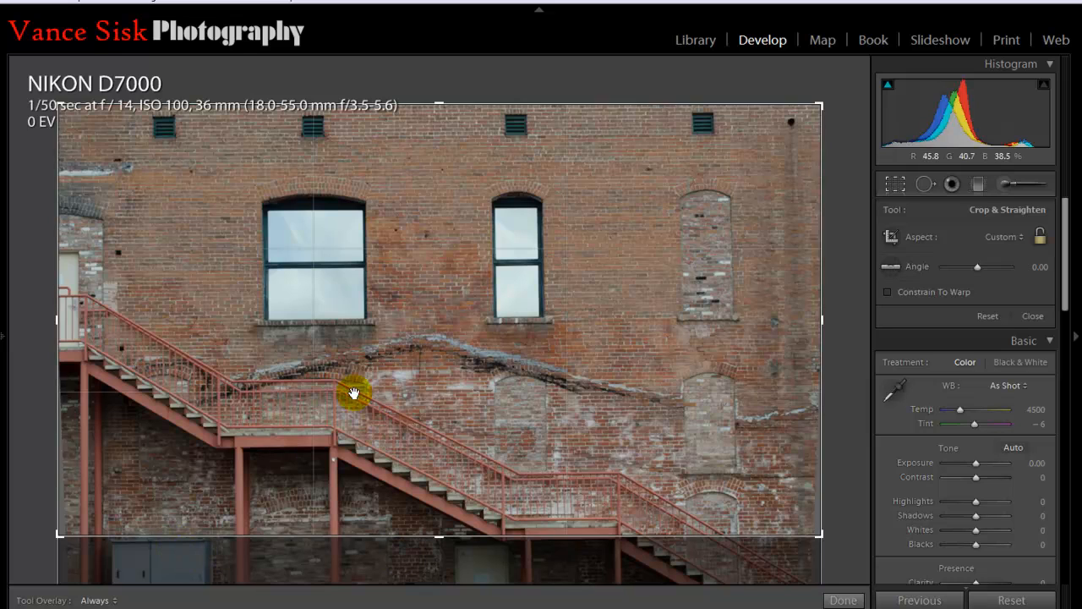
pyautogui.click(846, 600)
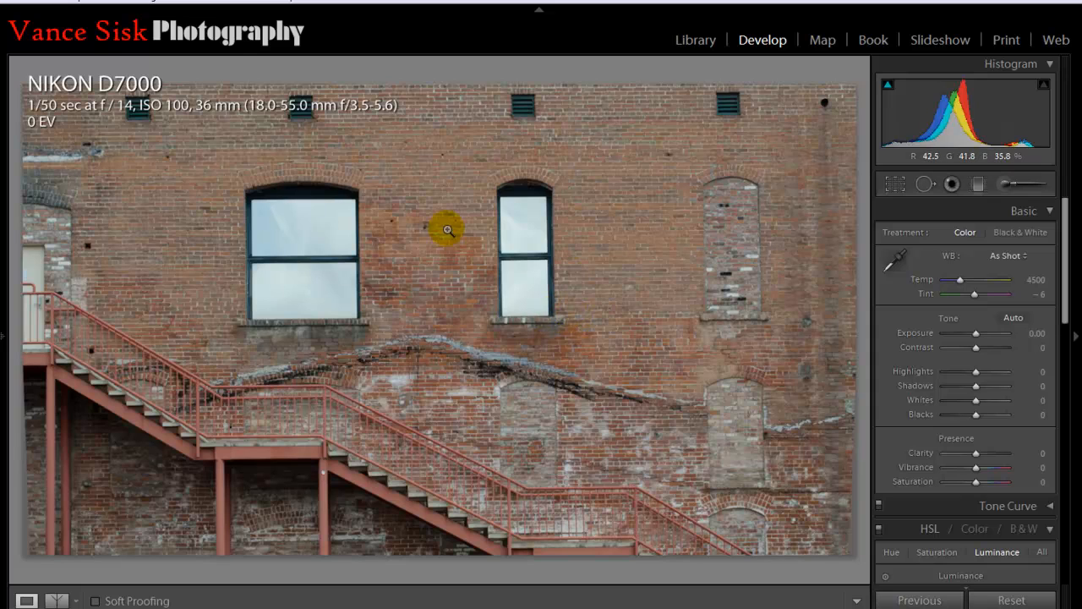
# Set the photo's Exposure to -0.50.
pyautogui.click(1033, 333)
pyautogui.write('-.50')
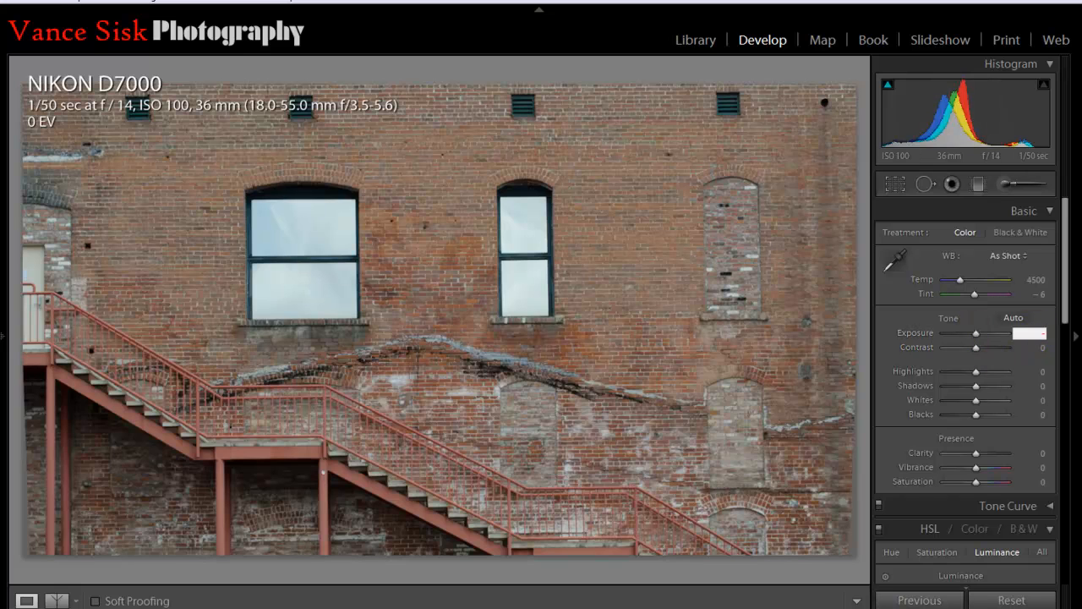
pyautogui.press('Return')
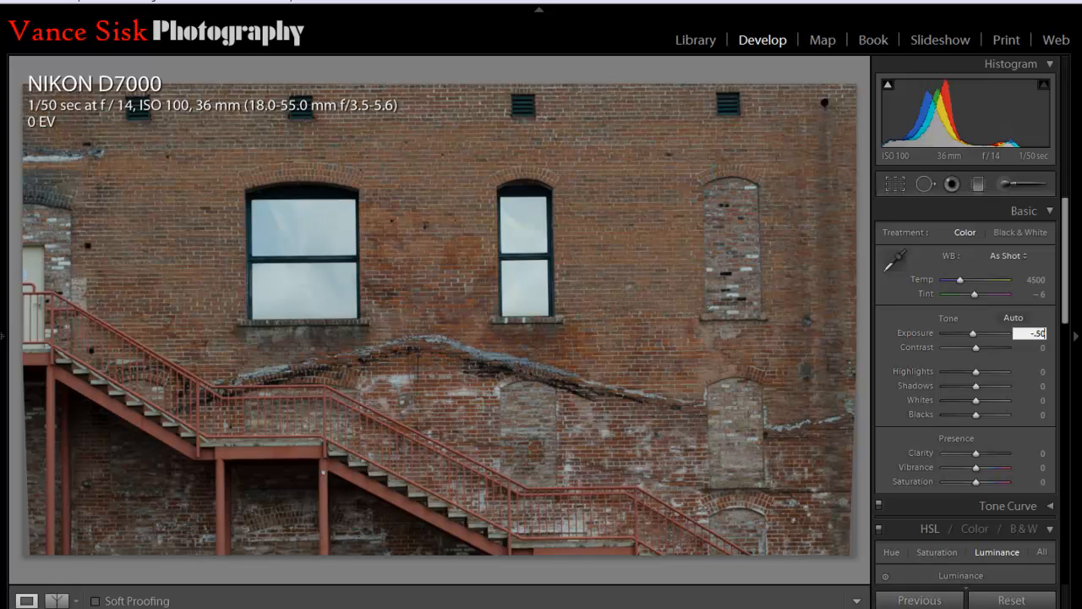
# Set both Highlights and Shadows to +80.
pyautogui.press('Tab')
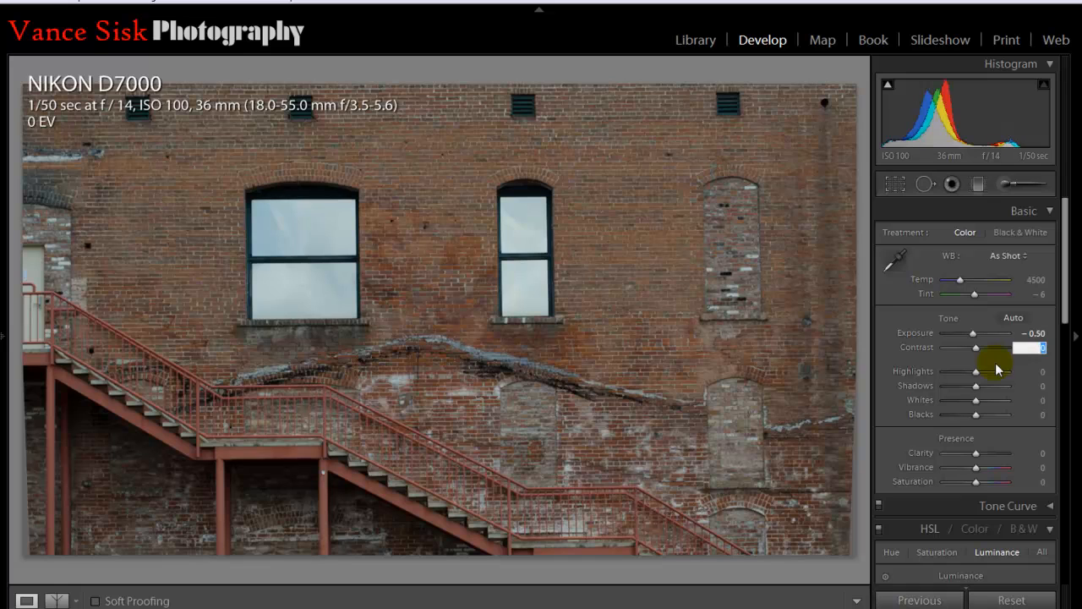
pyautogui.press('Tab')
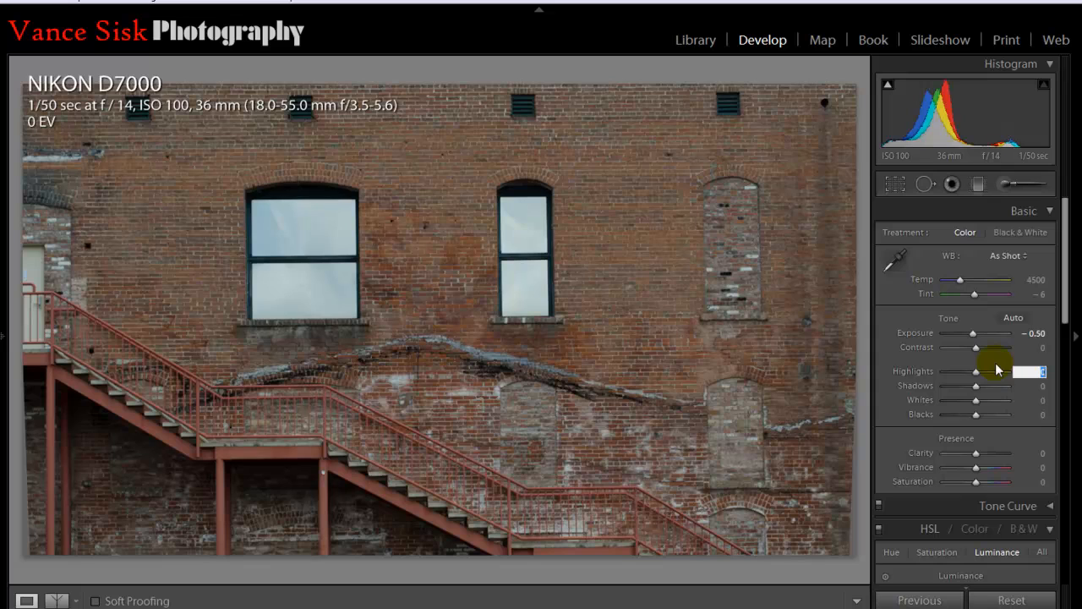
pyautogui.write('80')
pyautogui.press('Tab')
pyautogui.write('80')
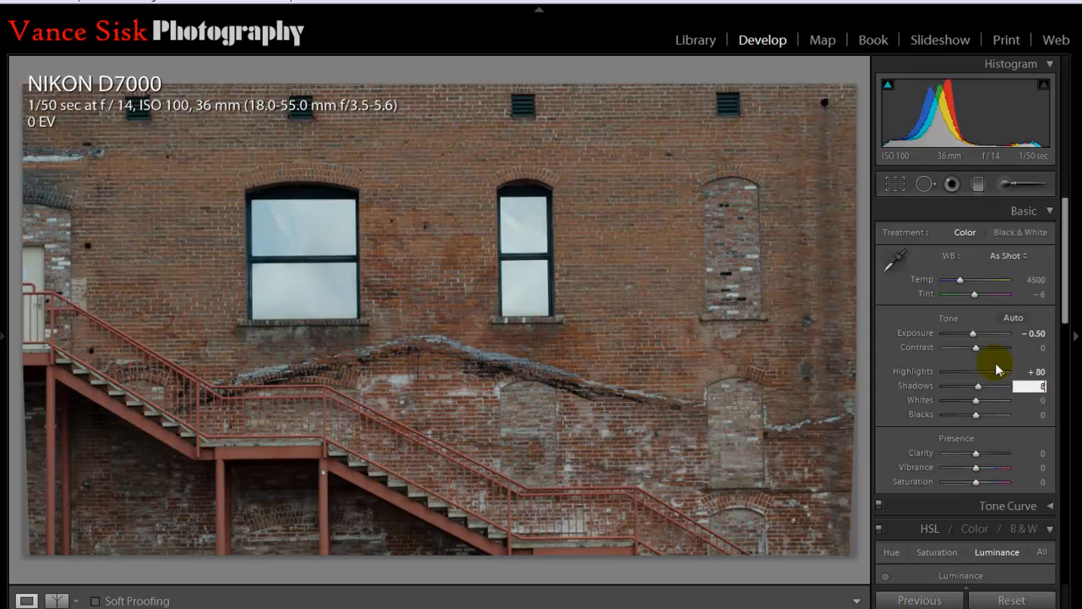
pyautogui.press('Tab')
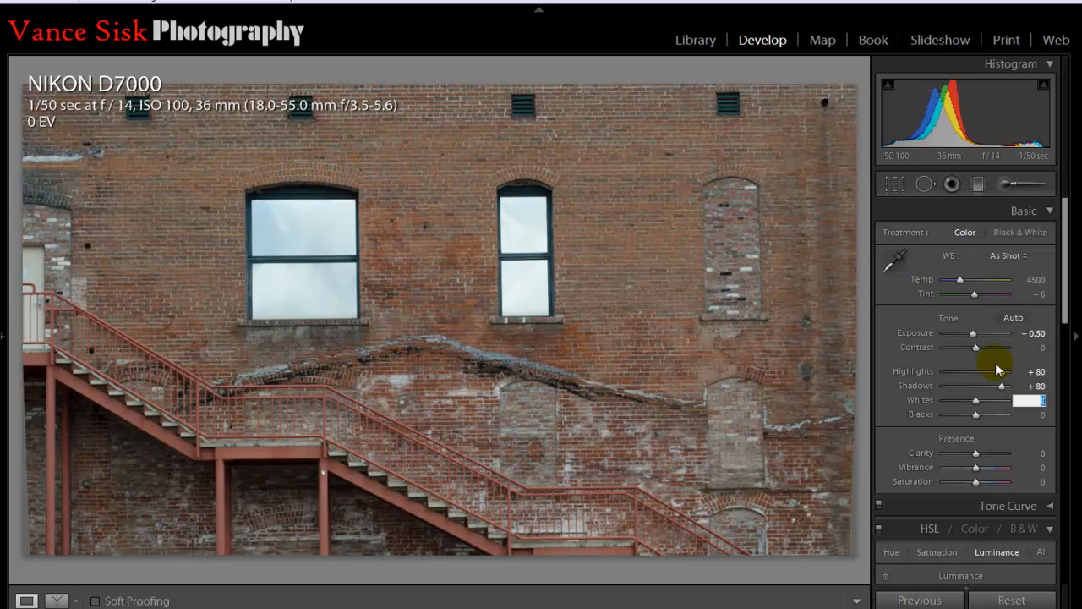
# Set Clarity, Vibrance and Saturation each to +85.
pyautogui.press('Tab')
pyautogui.press('Tab')
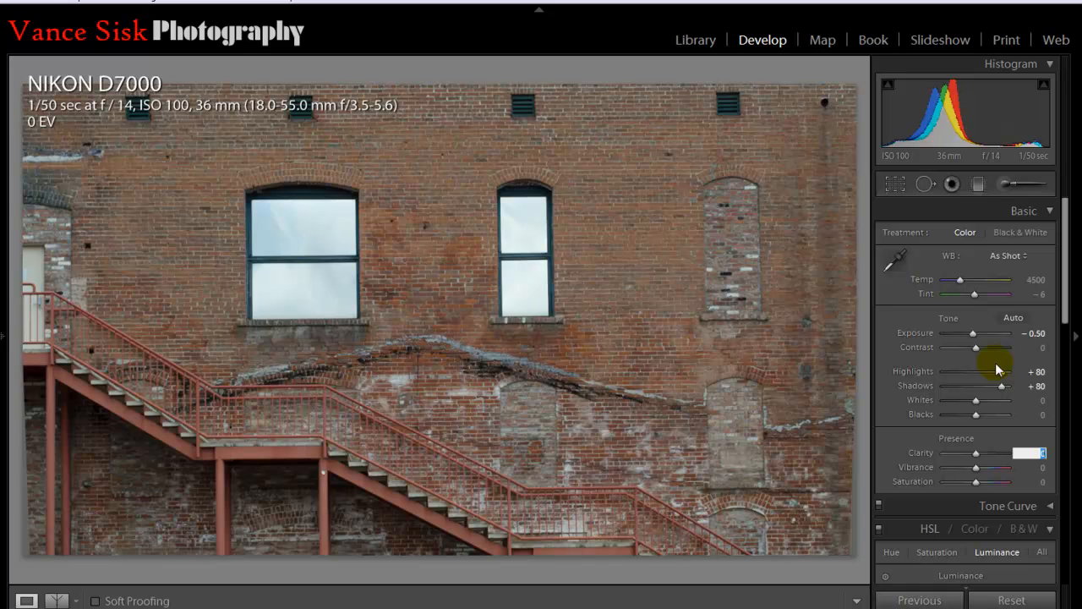
pyautogui.write('85')
pyautogui.press('Tab')
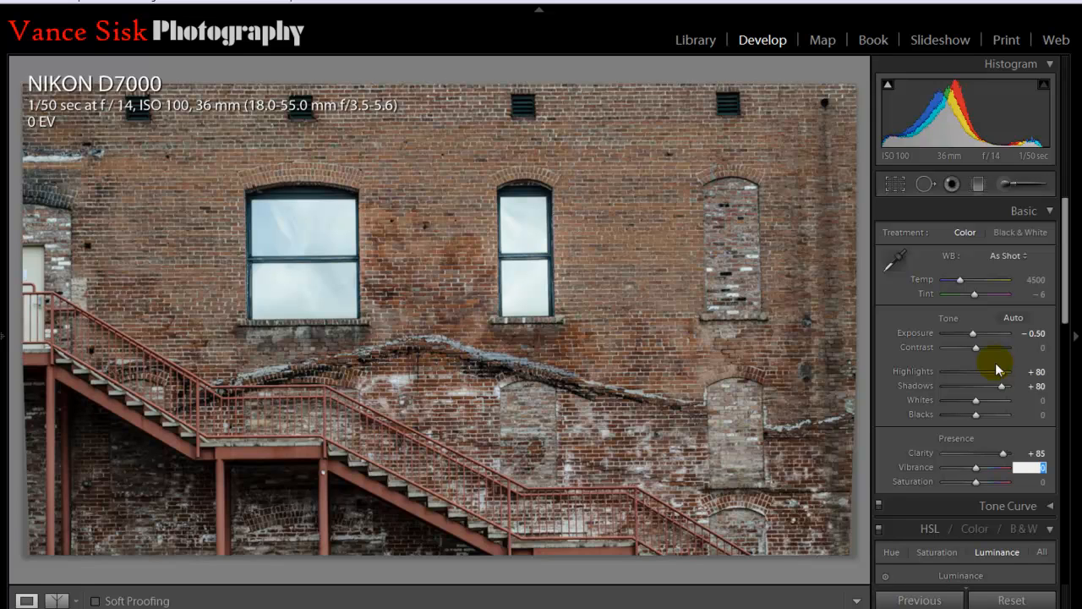
pyautogui.write('85')
pyautogui.press('Tab')
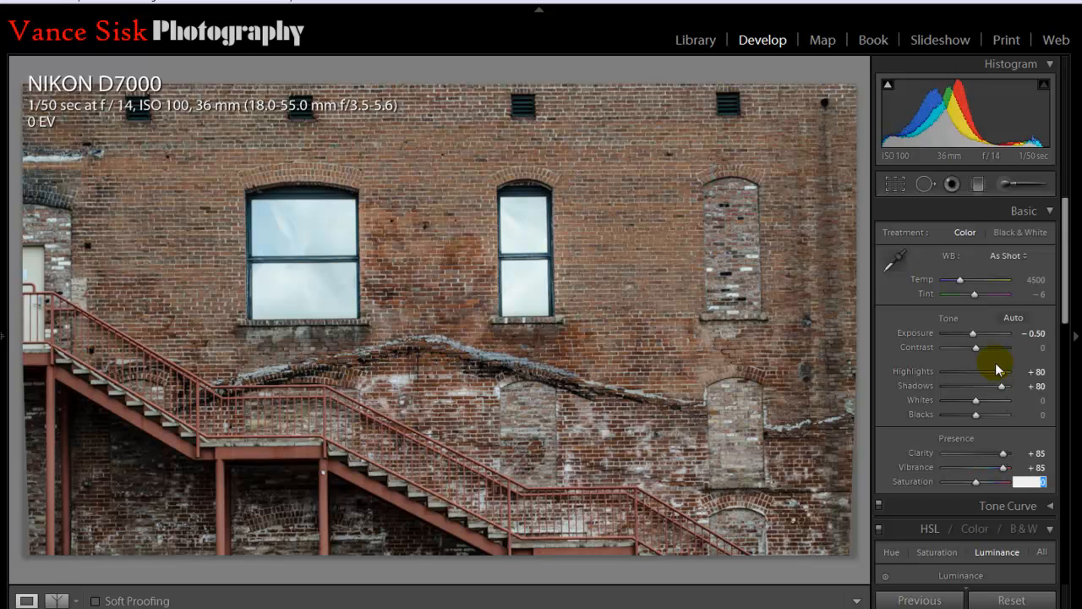
pyautogui.write('85')
pyautogui.press('Tab')
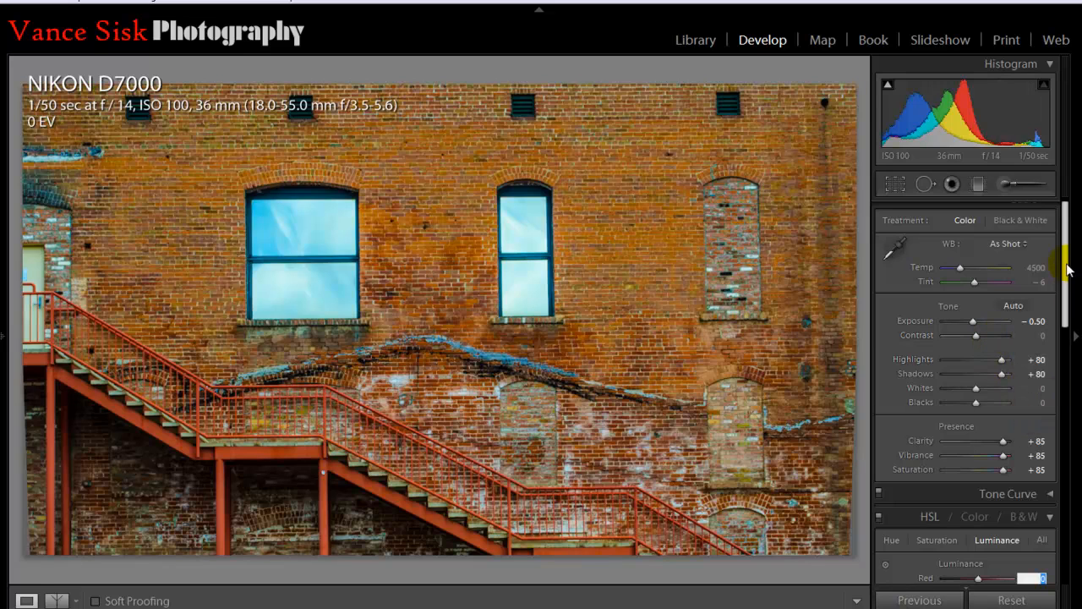
# Darken the sky reflections in the windows by setting the Aqua and Blue luminance to -65 each.
pyautogui.moveTo(1068, 268); pyautogui.dragTo(1070, 347)
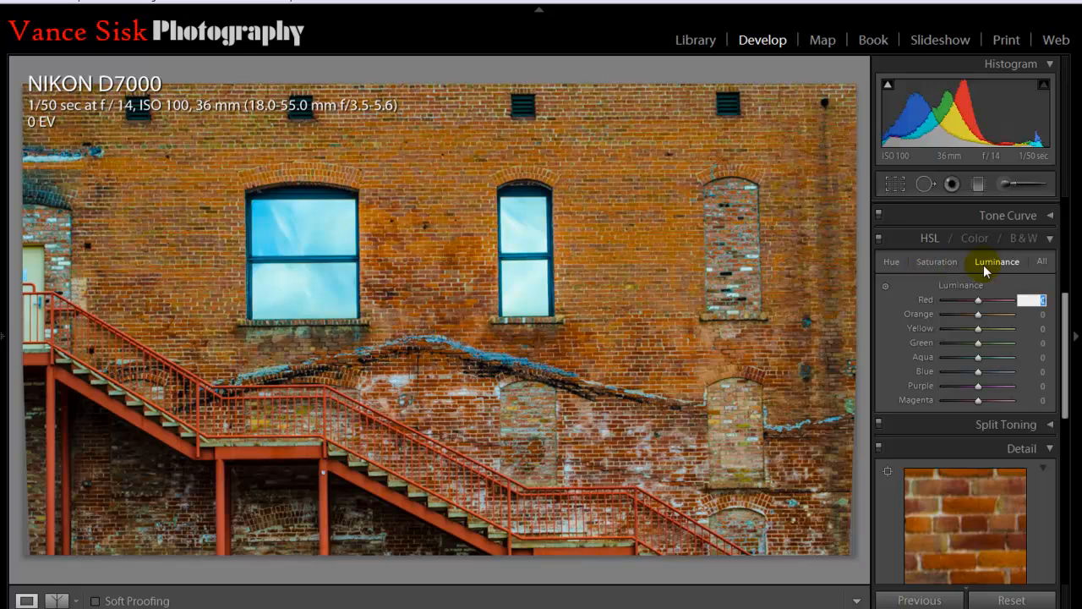
pyautogui.click(1044, 358)
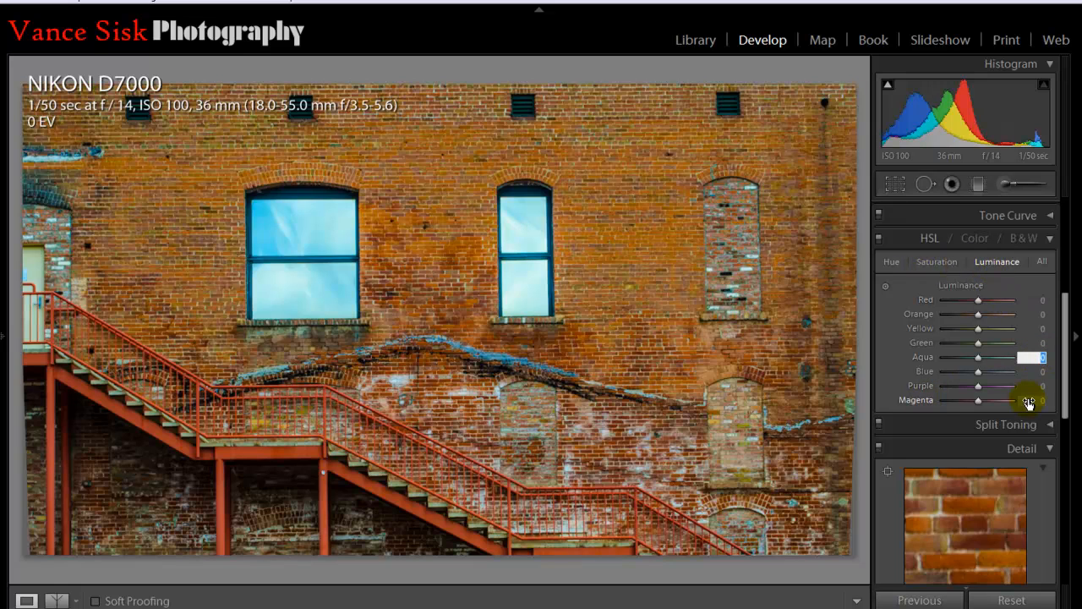
pyautogui.write('-65')
pyautogui.press('Return')
pyautogui.press('Tab')
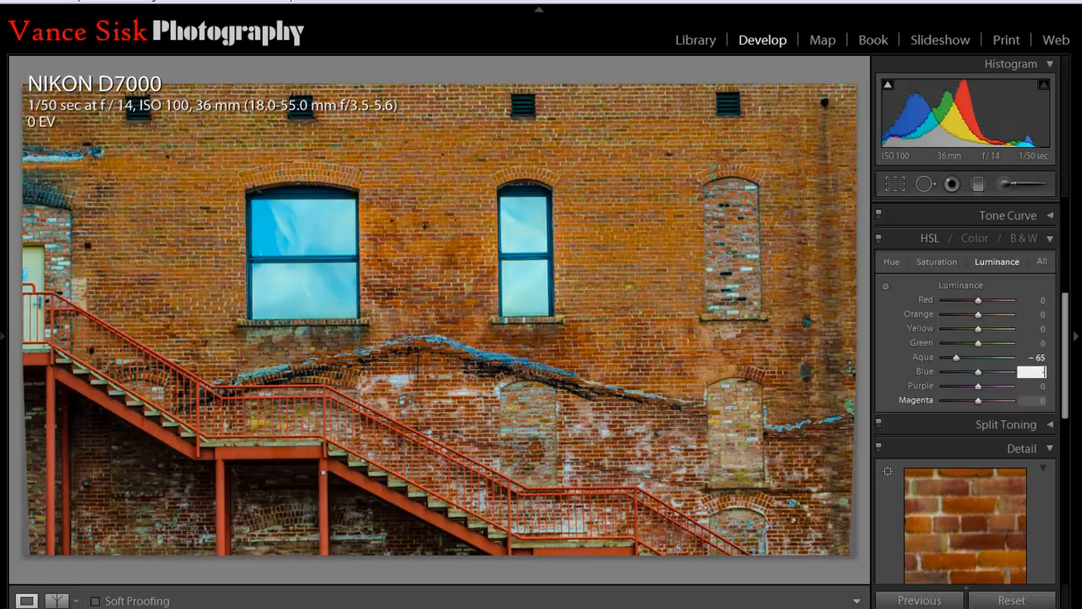
pyautogui.write('-65')
pyautogui.press('Tab')
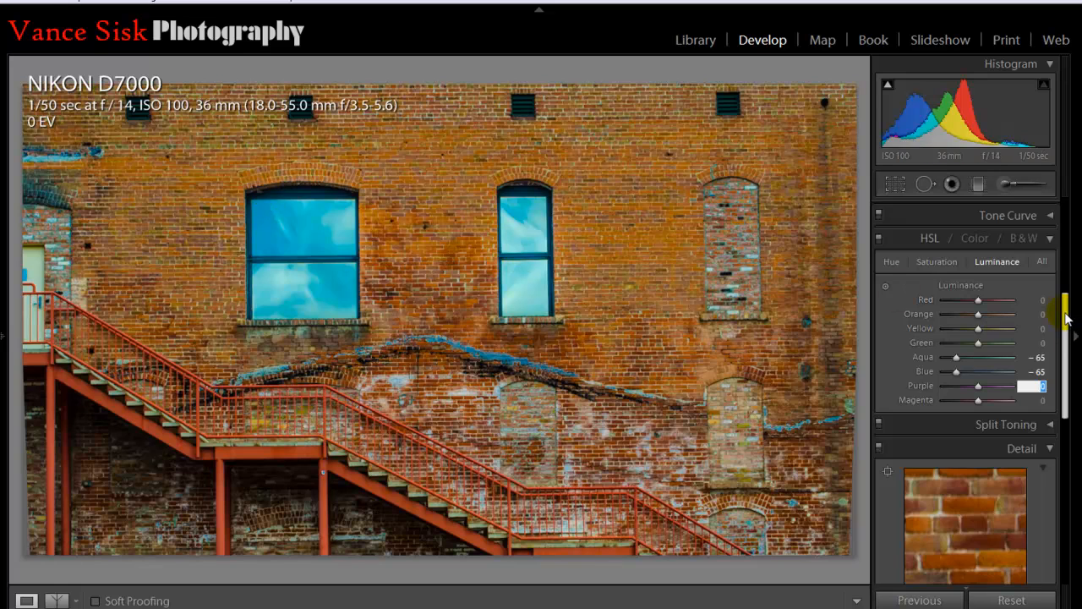
# Set the Sharpening Amount to 40, keeping the other sharpening values.
pyautogui.scroll(-3, 1067, 318)
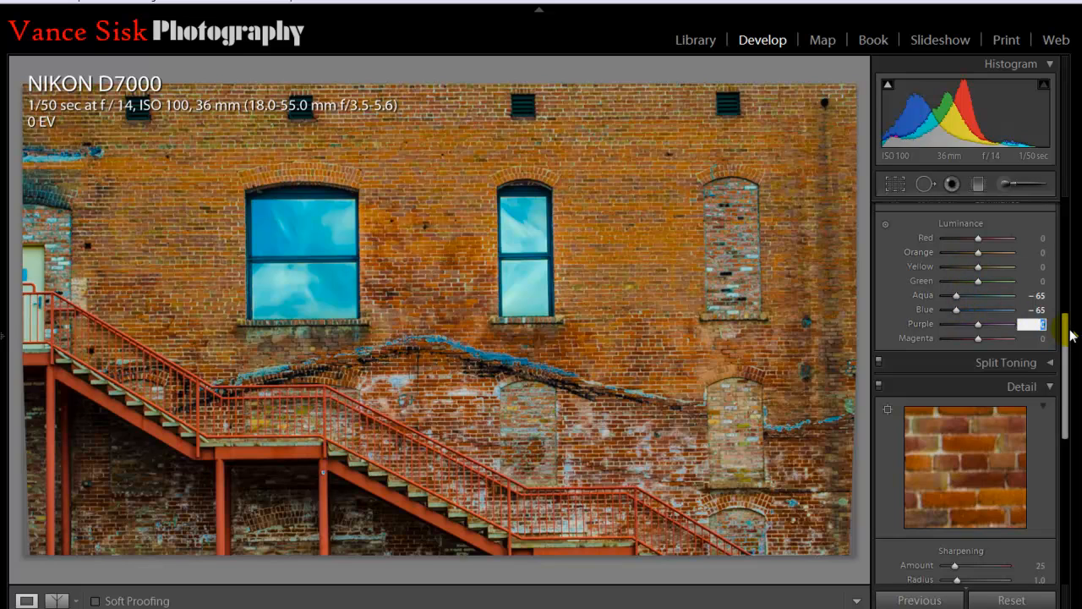
pyautogui.moveTo(1067, 336); pyautogui.dragTo(1056, 379)
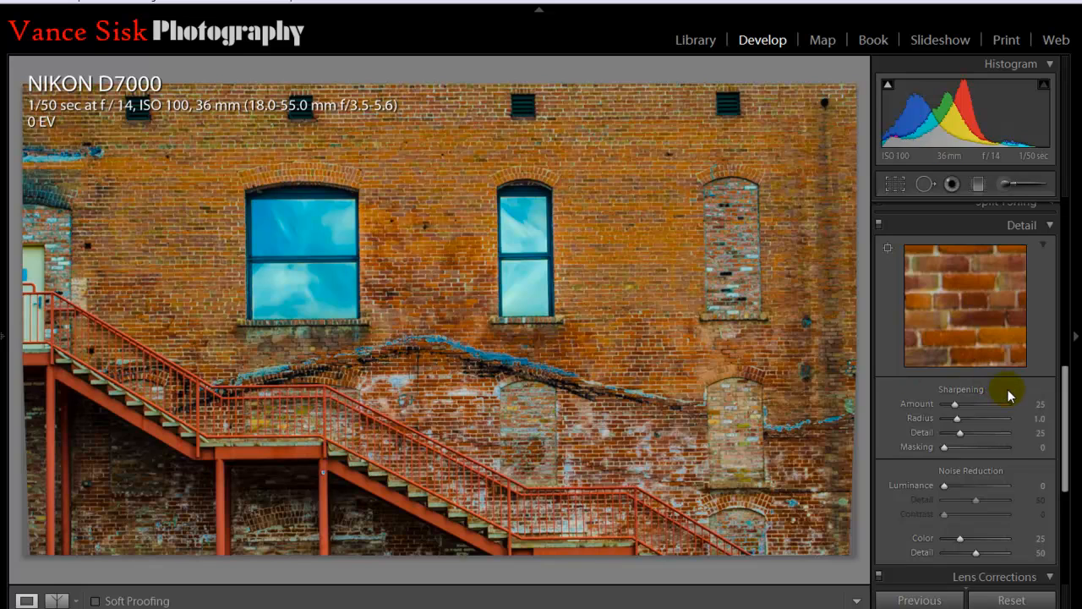
pyautogui.click(1028, 406)
pyautogui.write('40')
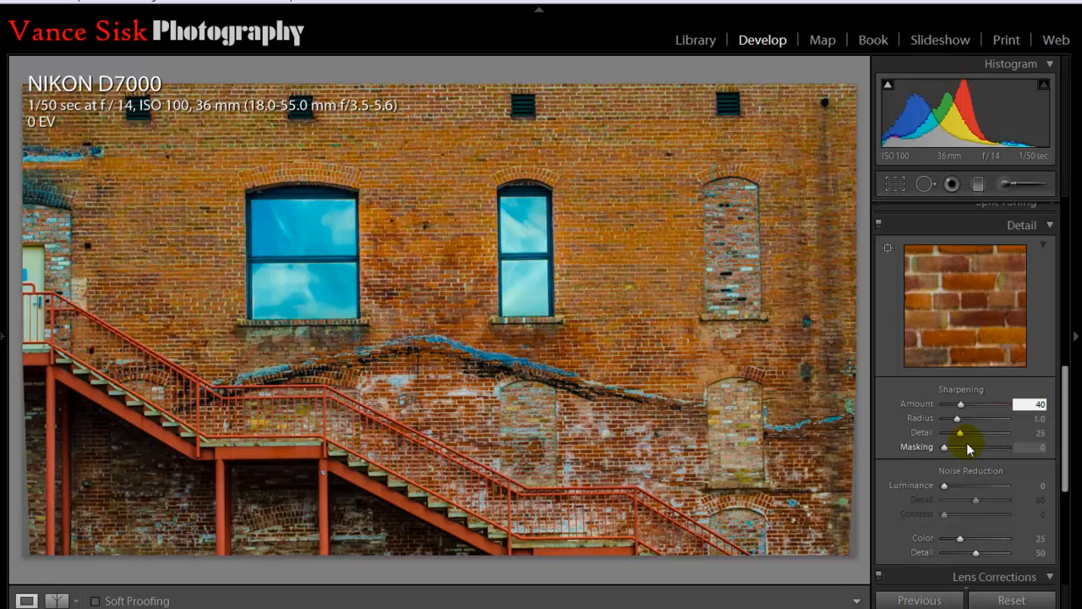
pyautogui.press('Tab')
pyautogui.press('Tab')
pyautogui.press('Tab')
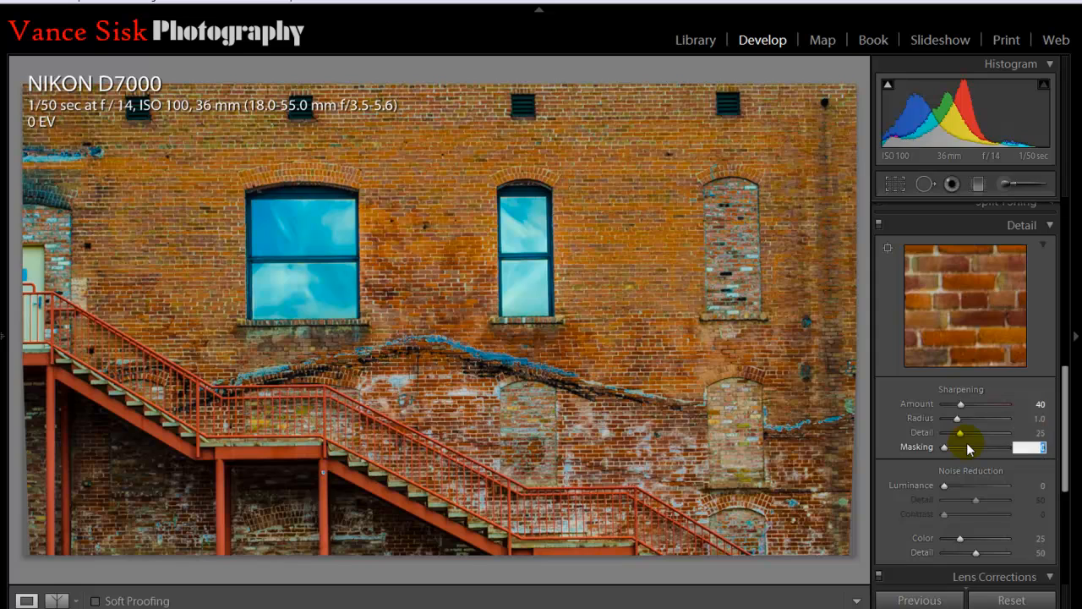
pyautogui.press('Tab')
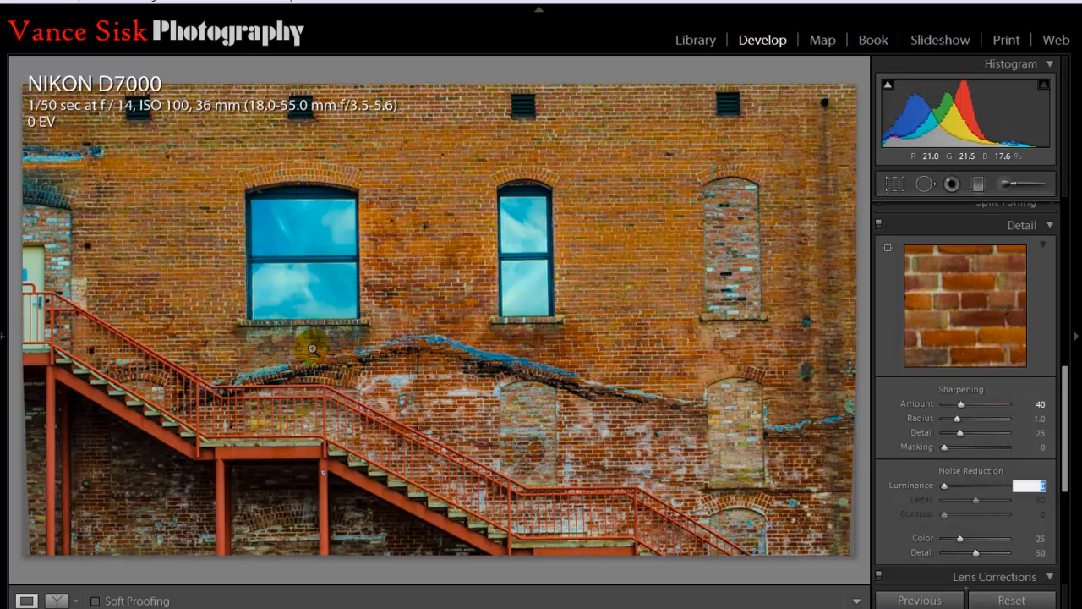
# Set the luminance Noise Reduction to 40 and its Detail to 100, judging the effect on a close-up of the brickwork.
pyautogui.press('Return')
pyautogui.click(377, 317)
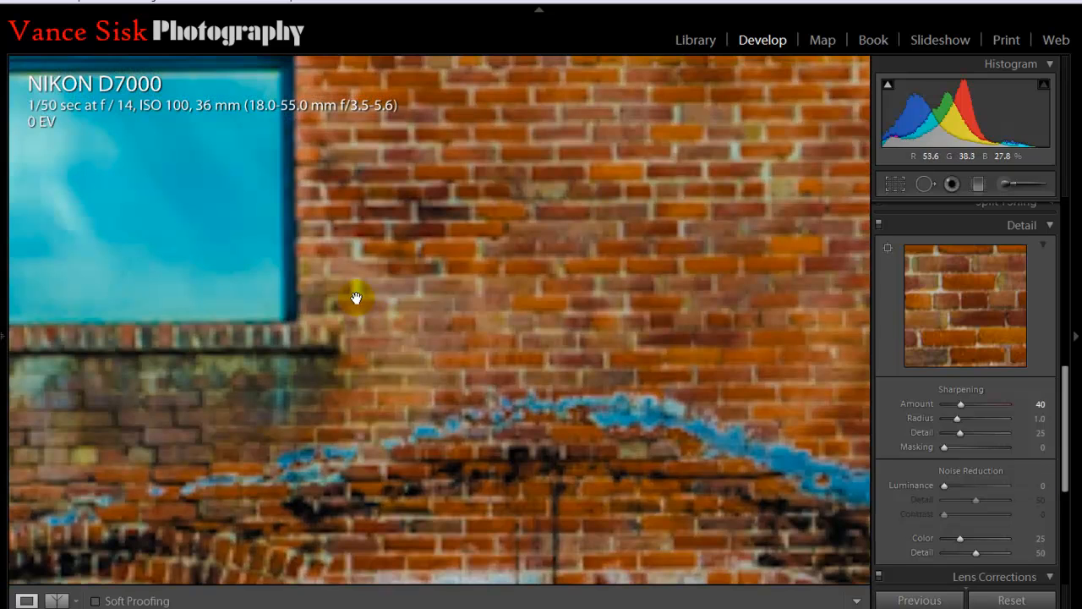
pyautogui.moveTo(366, 313); pyautogui.dragTo(409, 364)
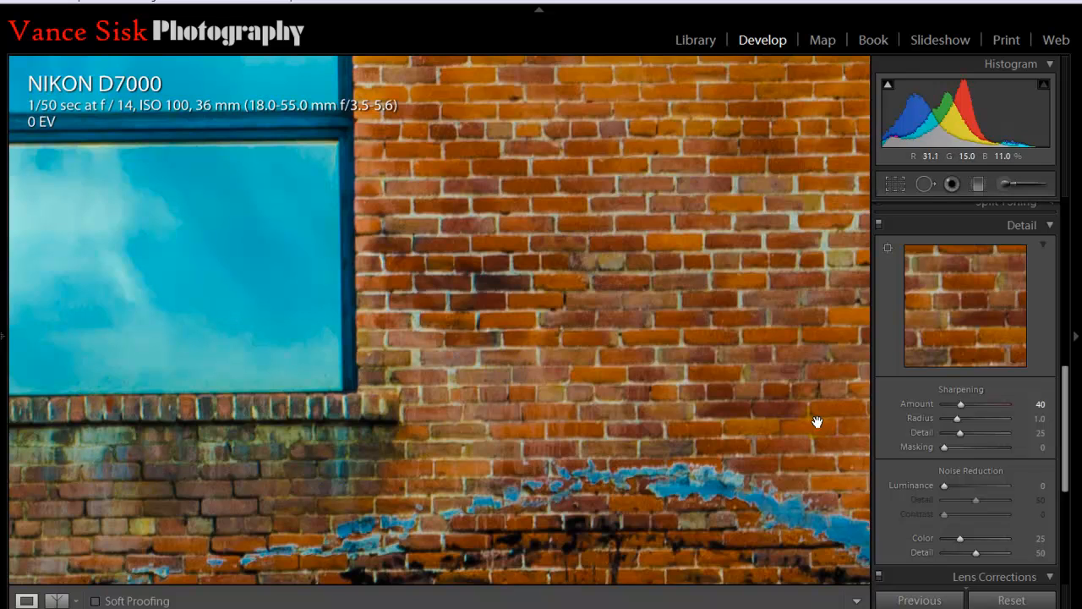
pyautogui.click(1041, 484)
pyautogui.write('40')
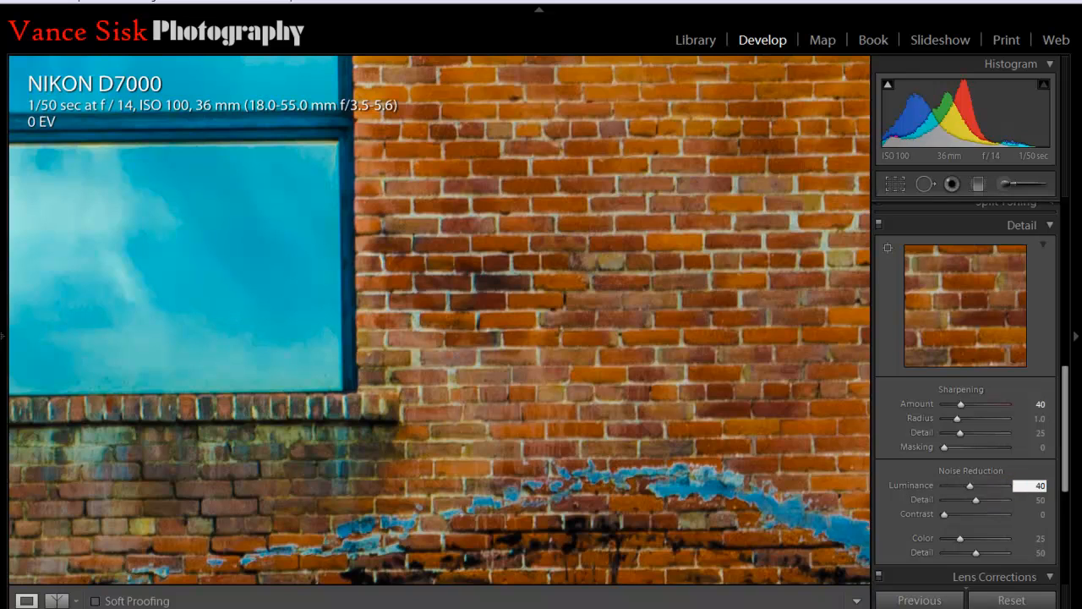
pyautogui.press('Tab')
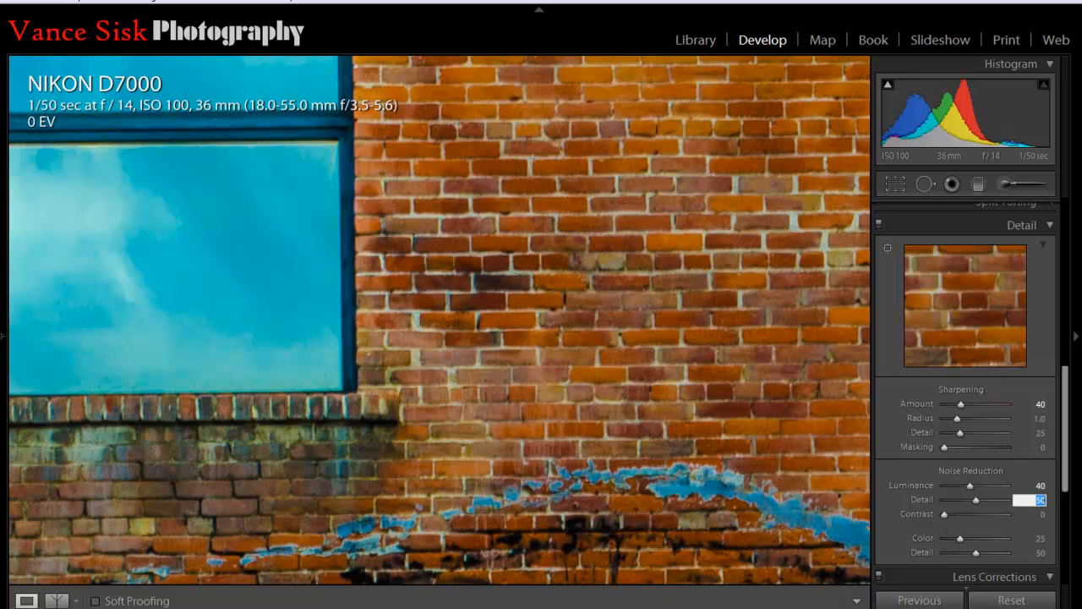
pyautogui.write('100')
pyautogui.press('Tab')
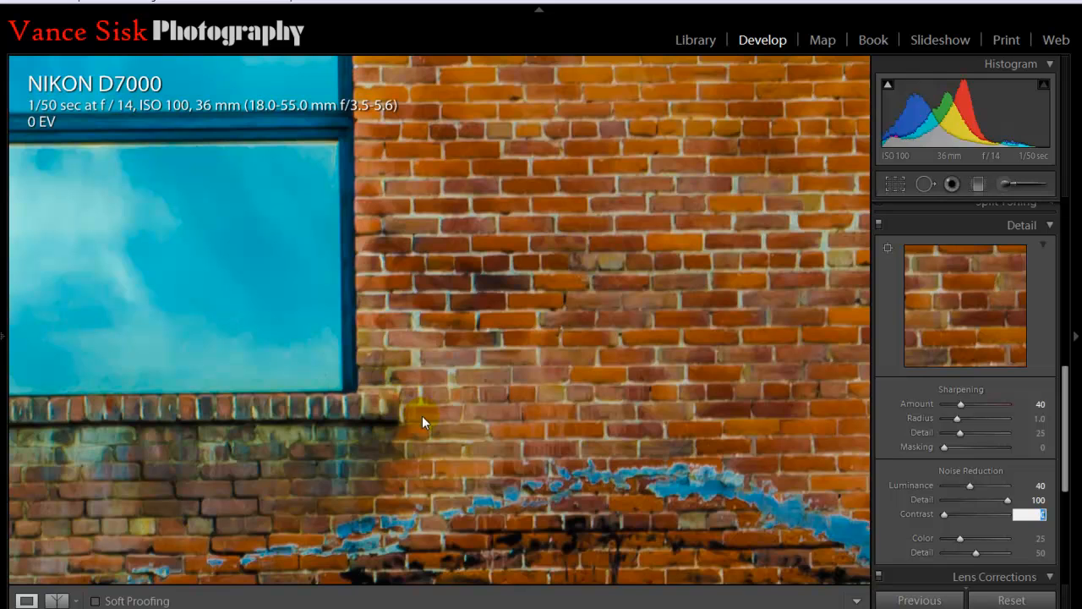
pyautogui.press('Return')
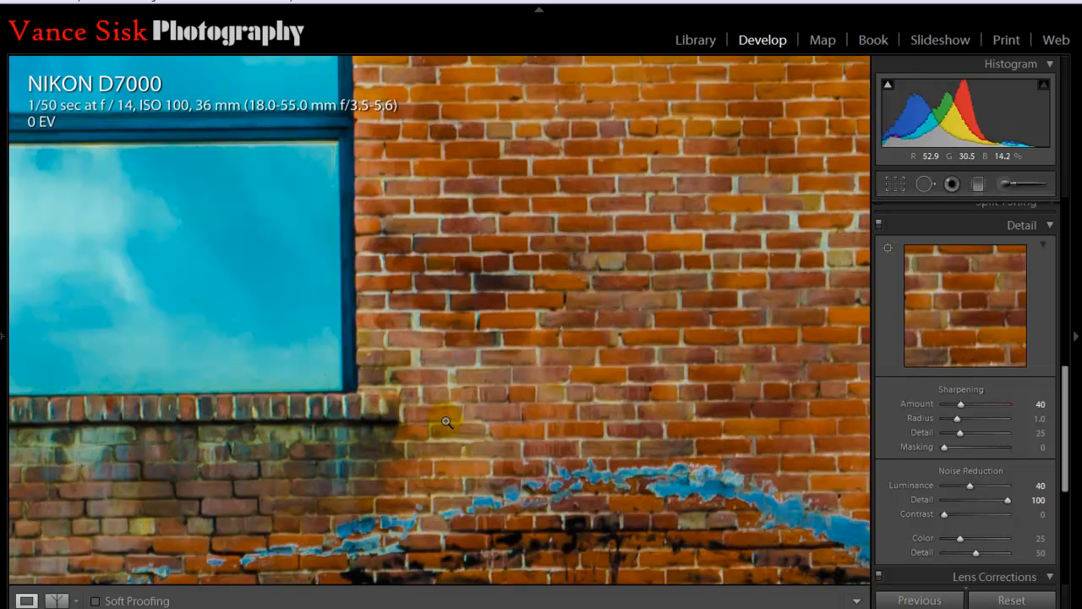
# Examine the noise-reduced brickwork up close around the bricked-up lower window, then return to the full photo.
pyautogui.click(484, 387)
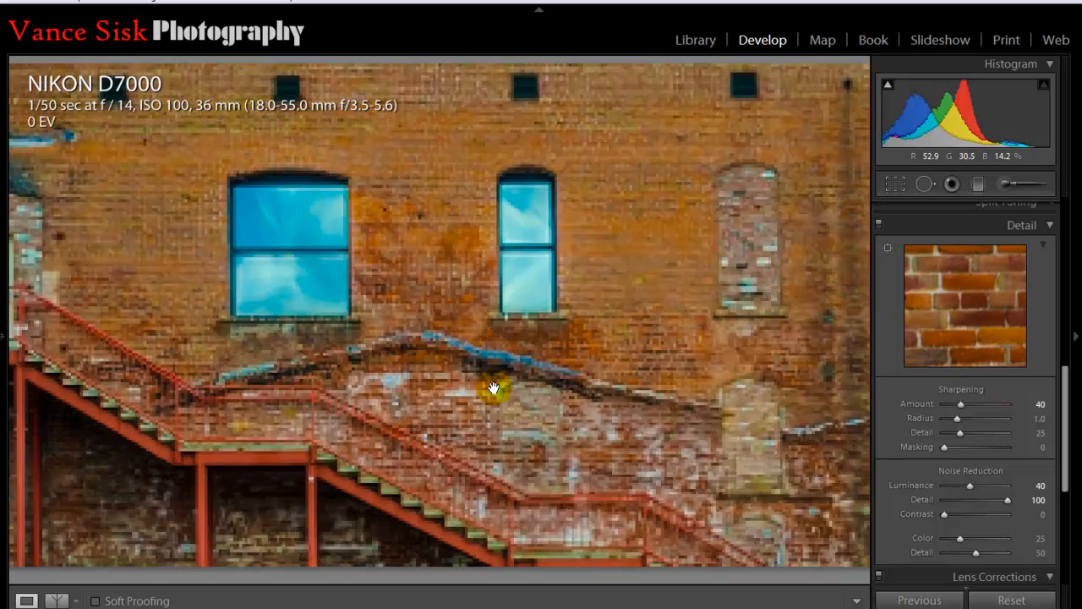
pyautogui.click(493, 386)
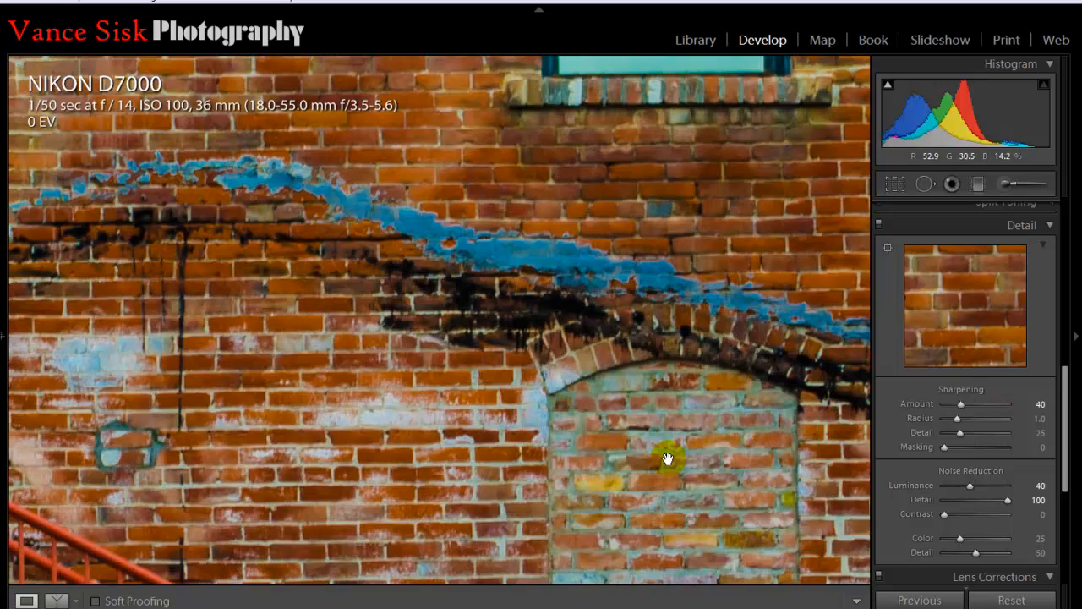
pyautogui.moveTo(668, 459); pyautogui.dragTo(653, 315)
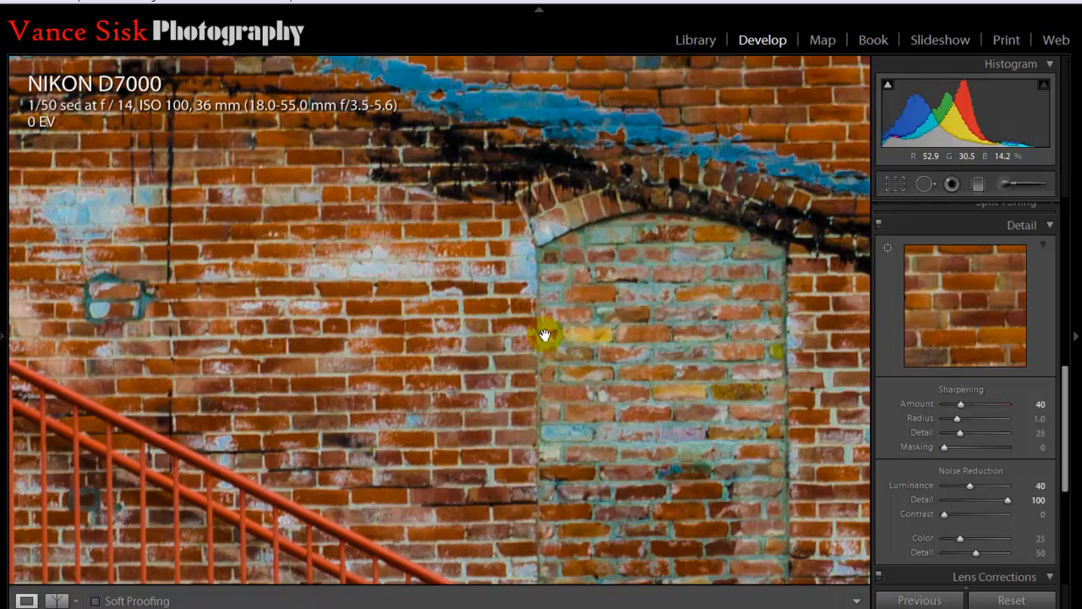
pyautogui.click(353, 500)
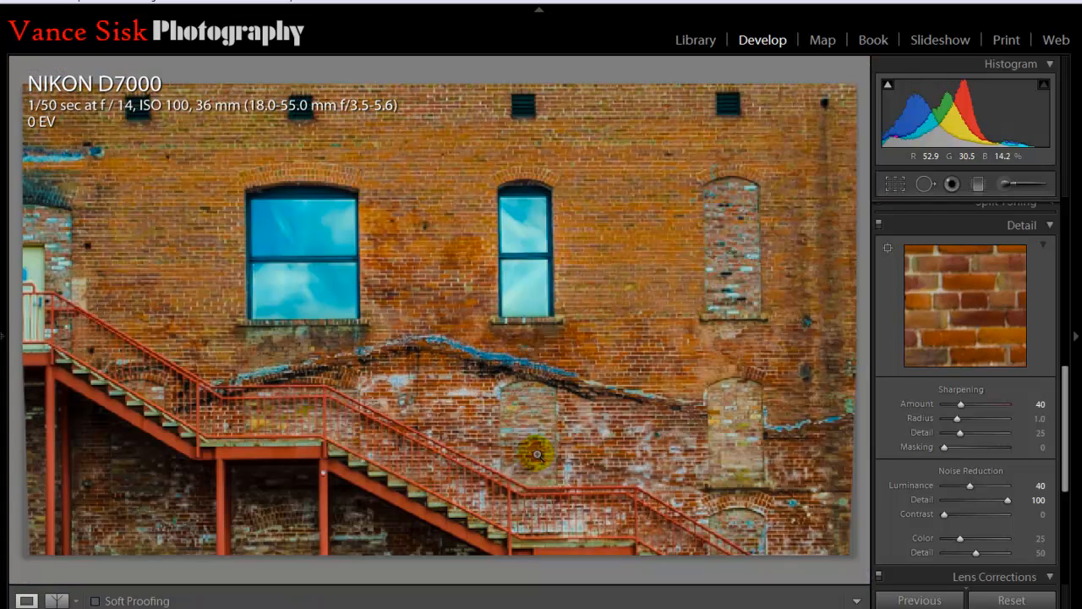